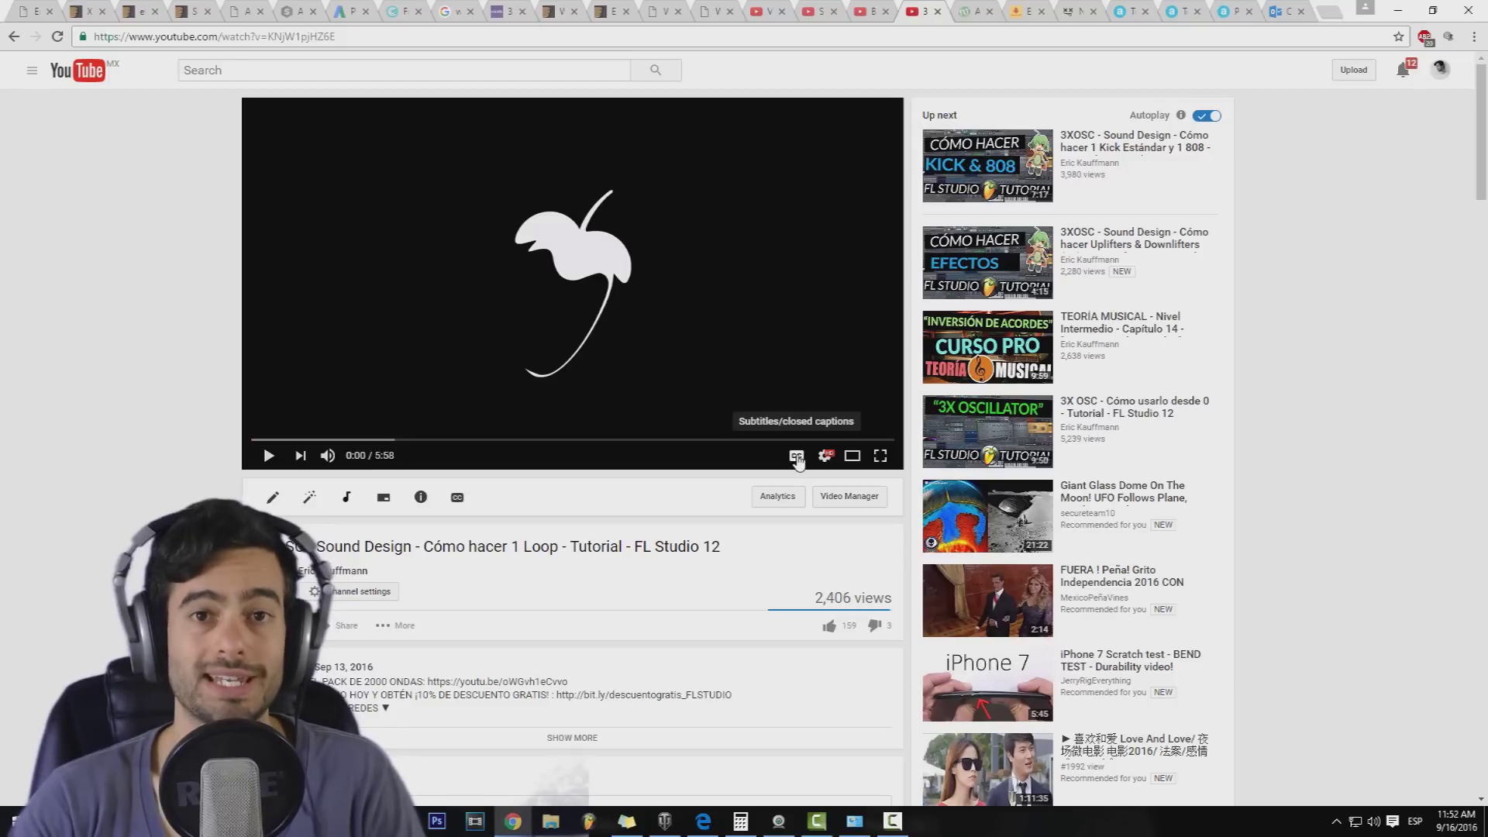
Create a new English subtitle track for the FL Studio loop tutorial from the player's Subtitles/CC settings
left_click(826, 457)
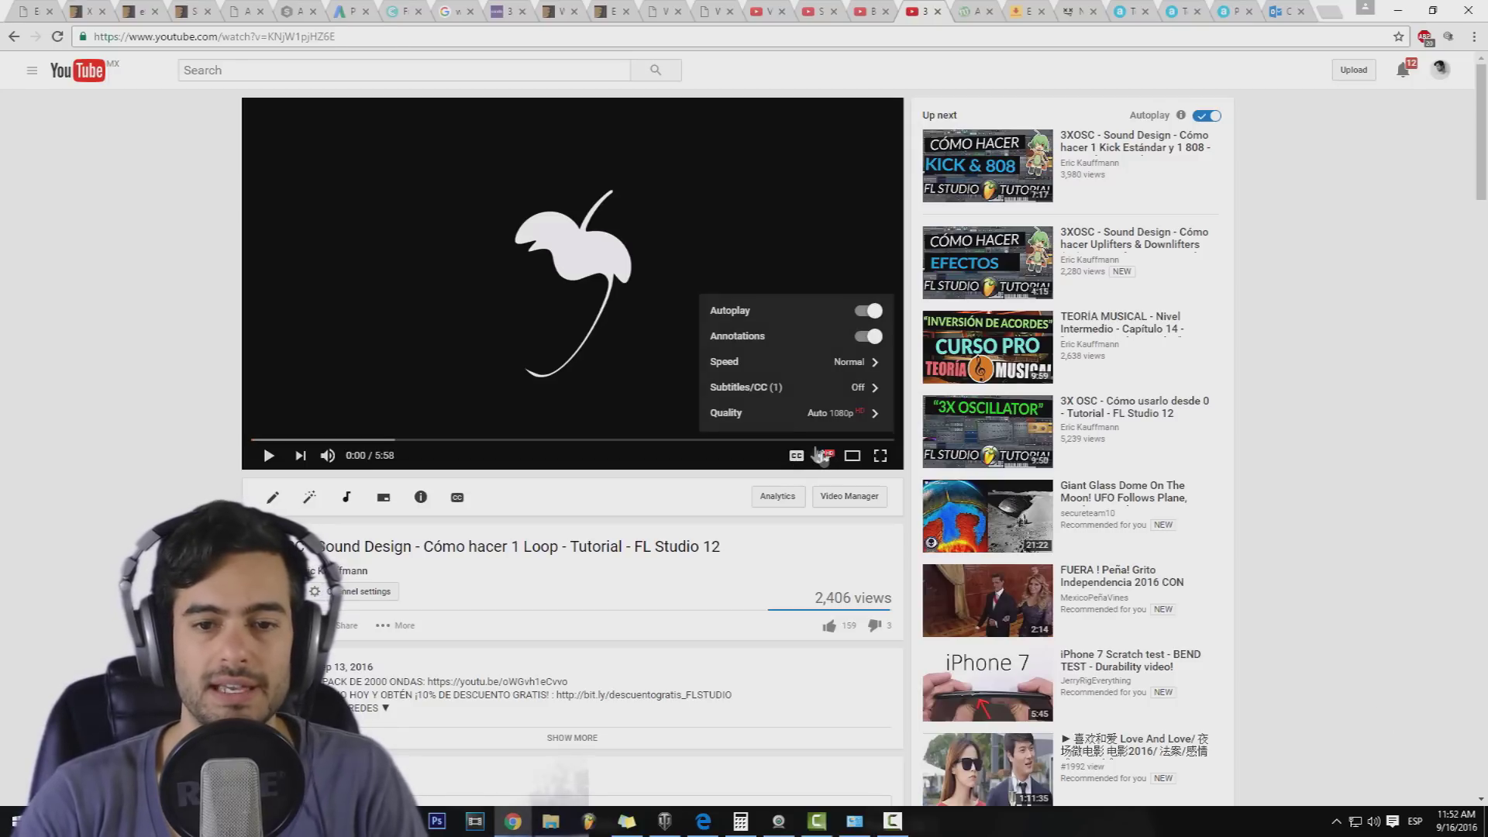
left_click(759, 389)
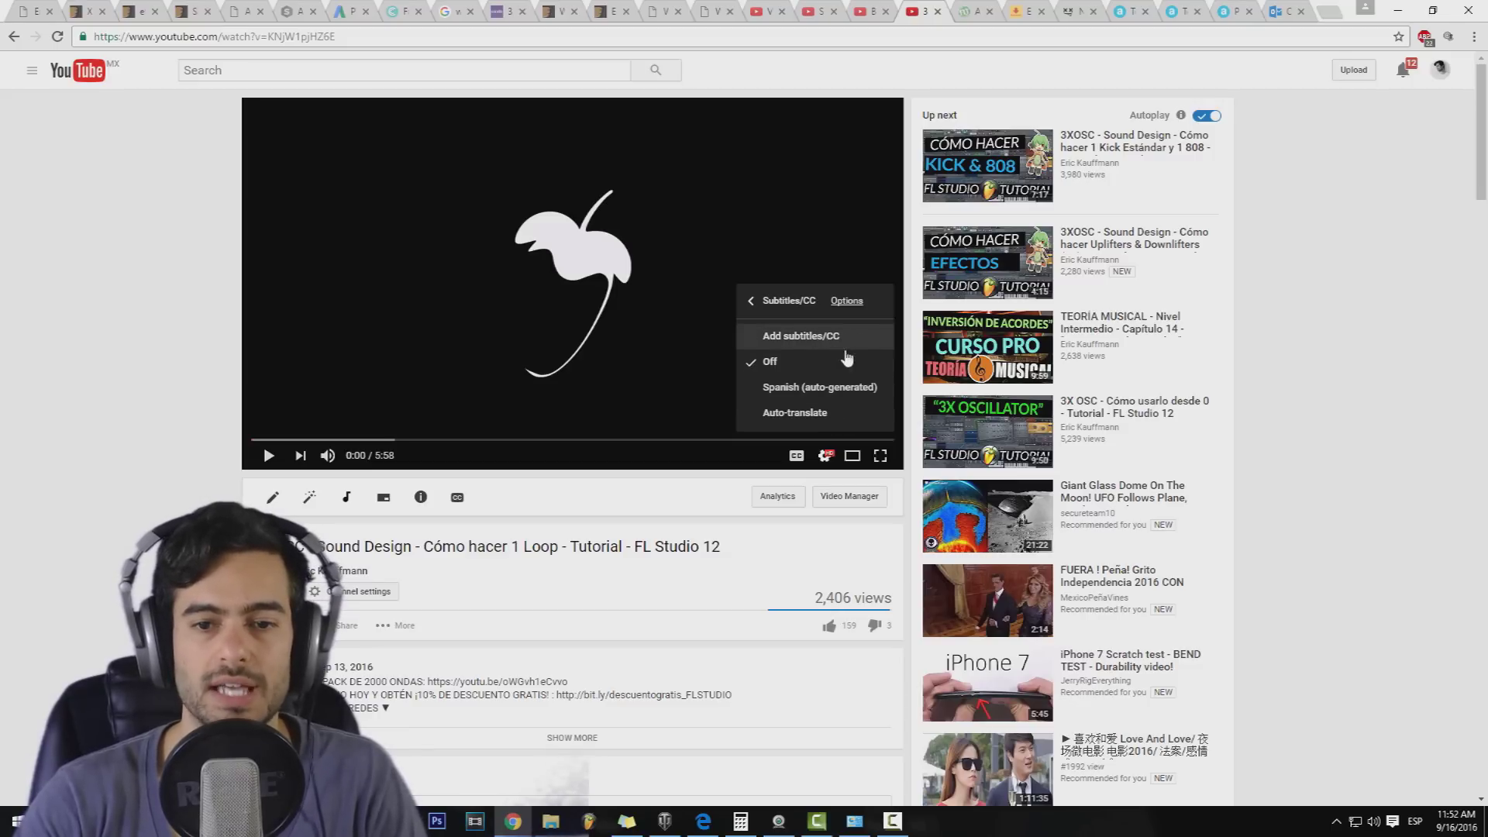
left_click(794, 340)
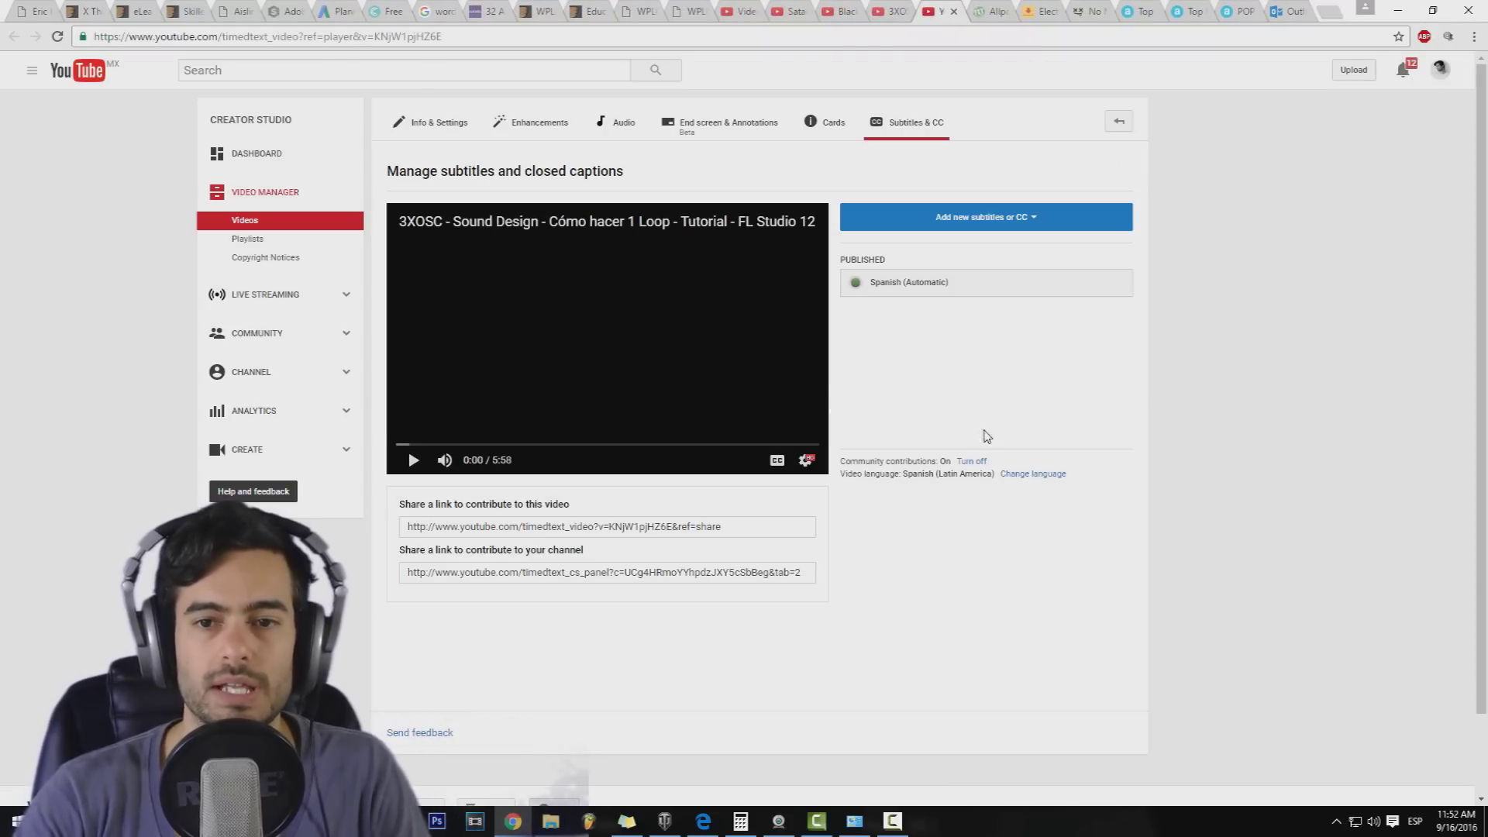
left_click(997, 221)
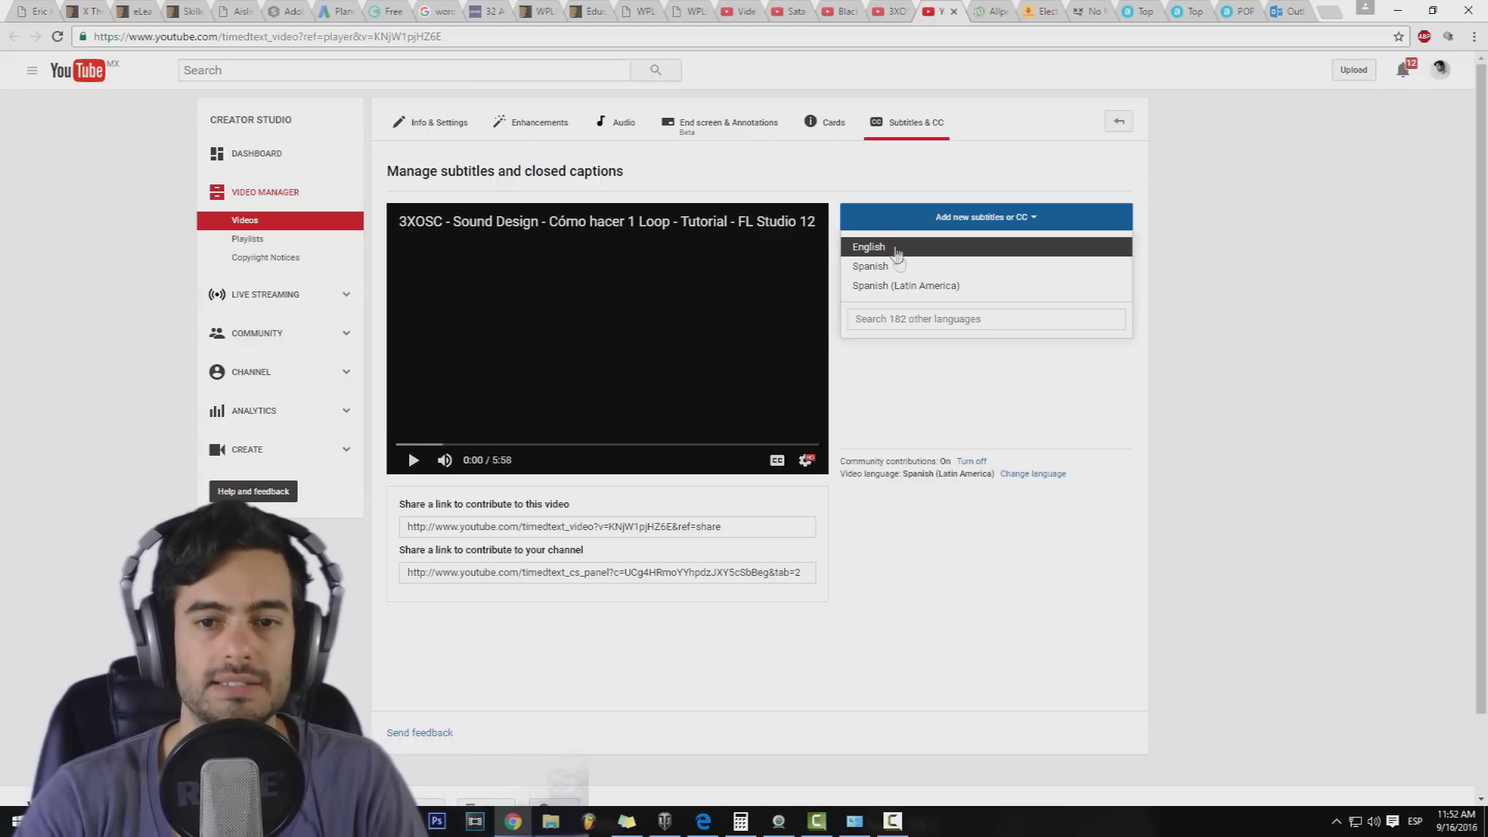
left_click(896, 250)
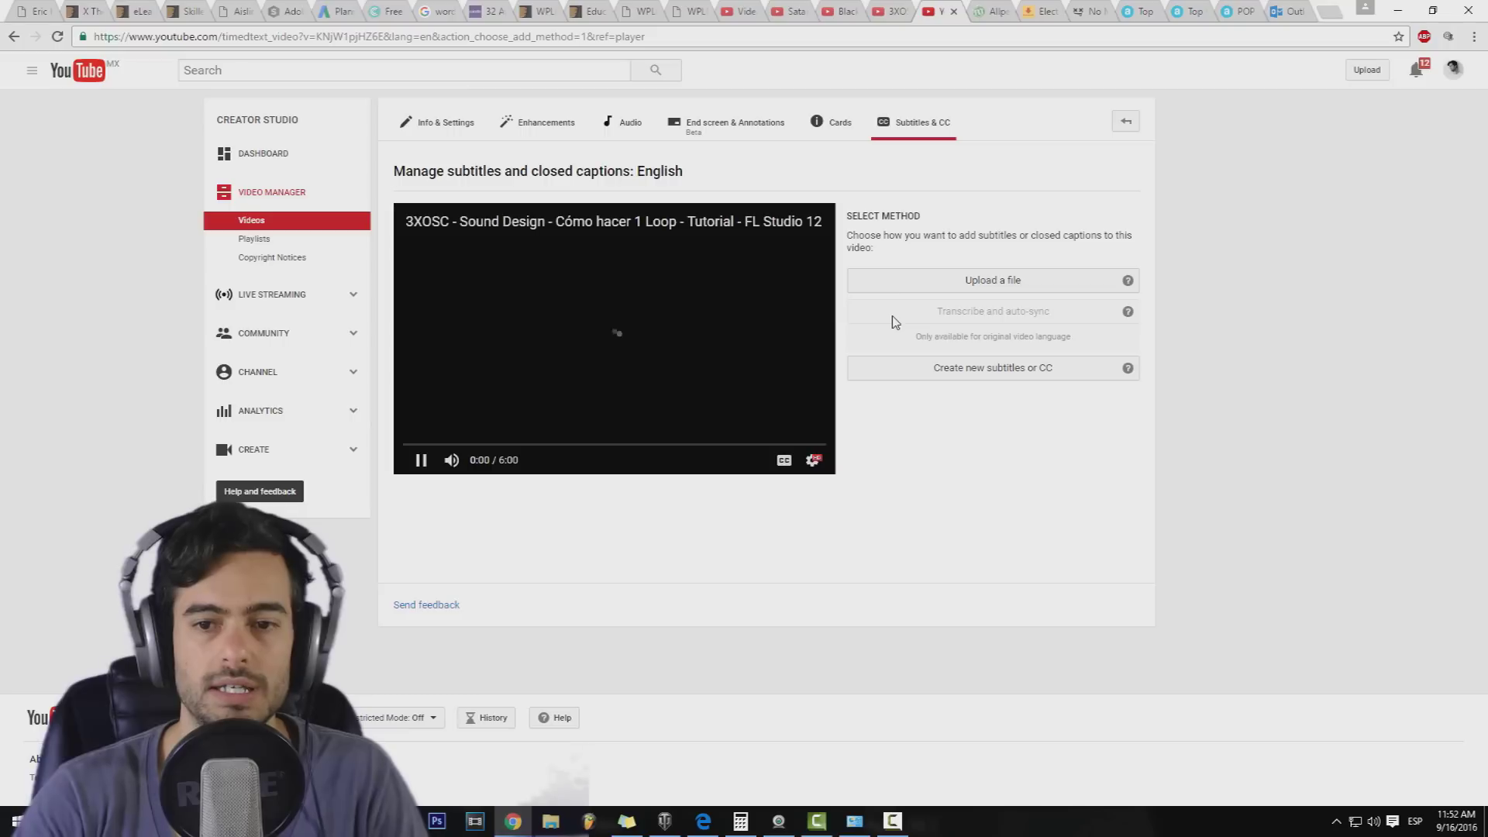
left_click(995, 368)
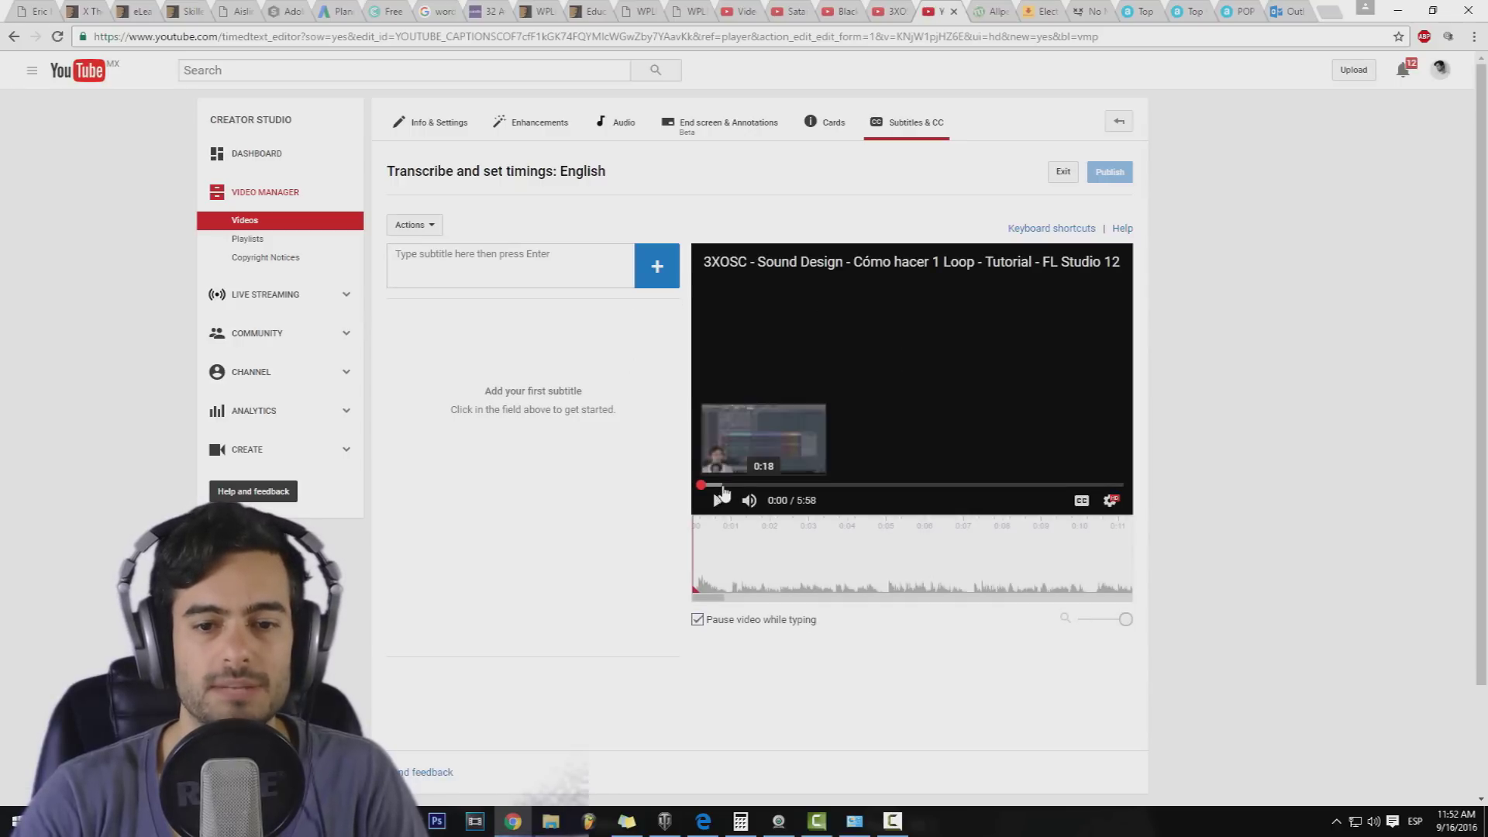
Add the placeholder line 'askldjhgakfg' as the first subtitle
left_click(479, 272)
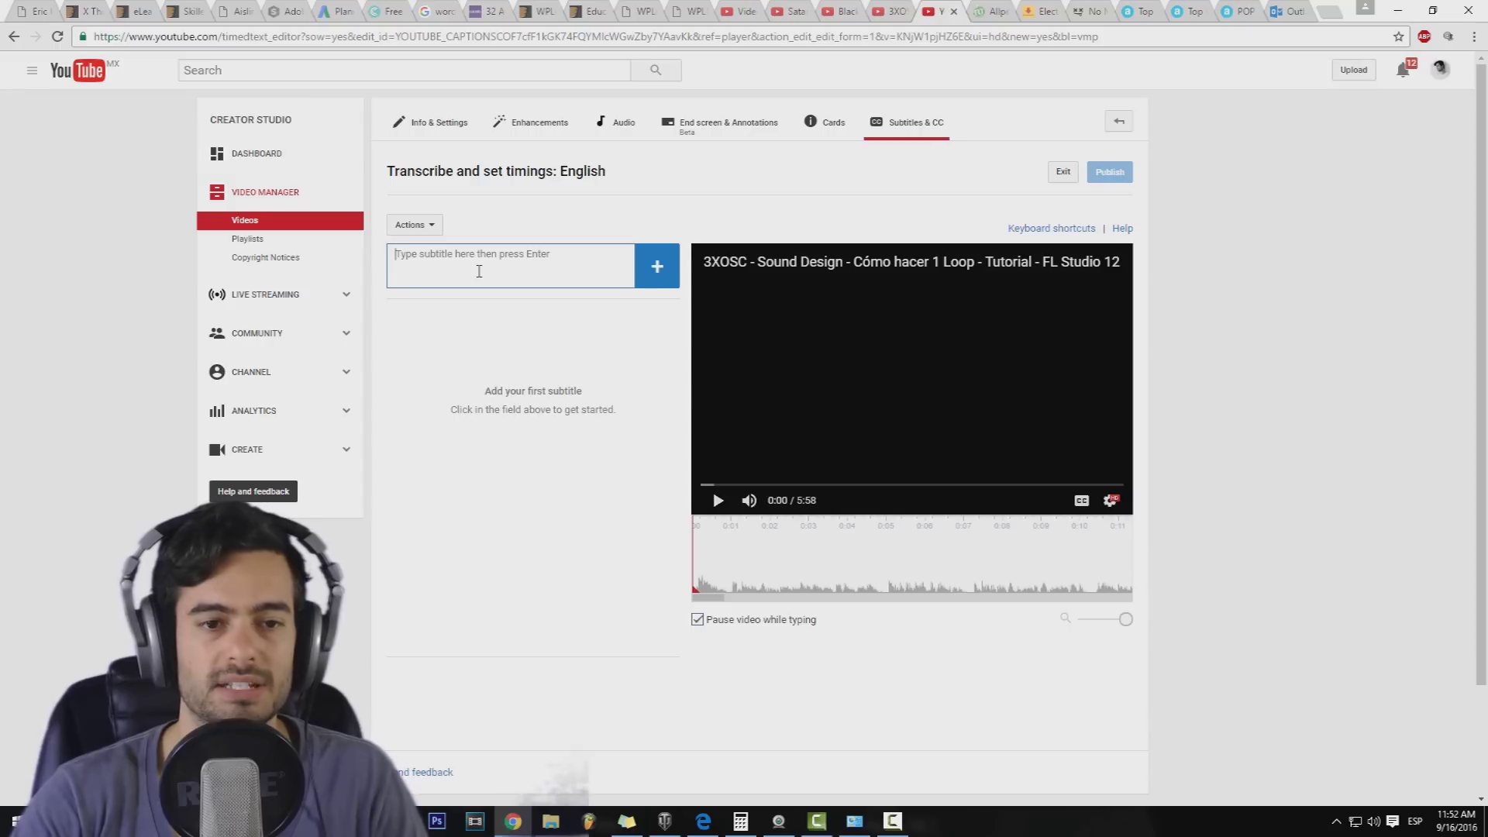
type("askldjhgakfg")
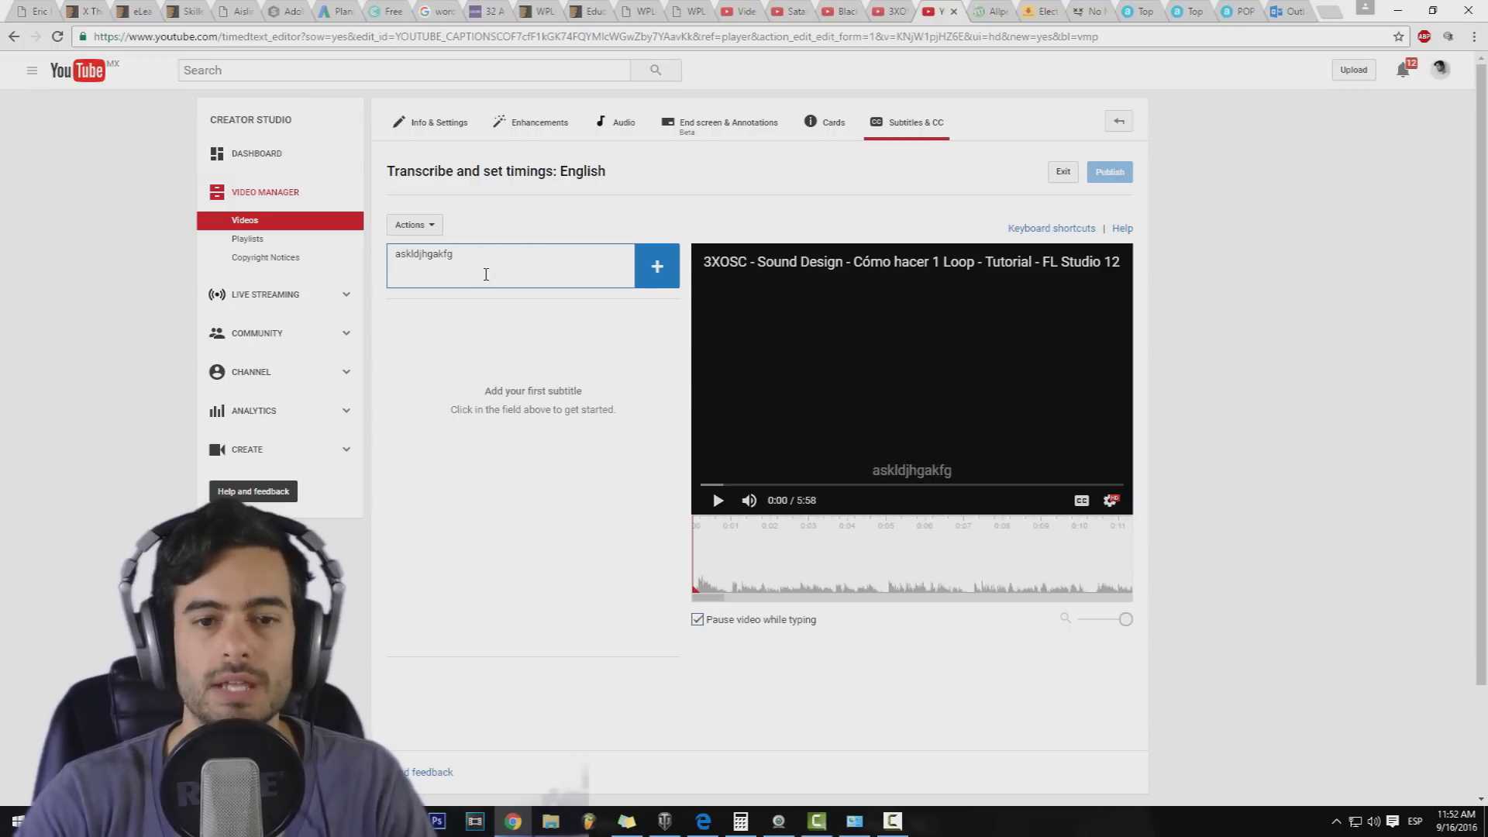
left_click(658, 275)
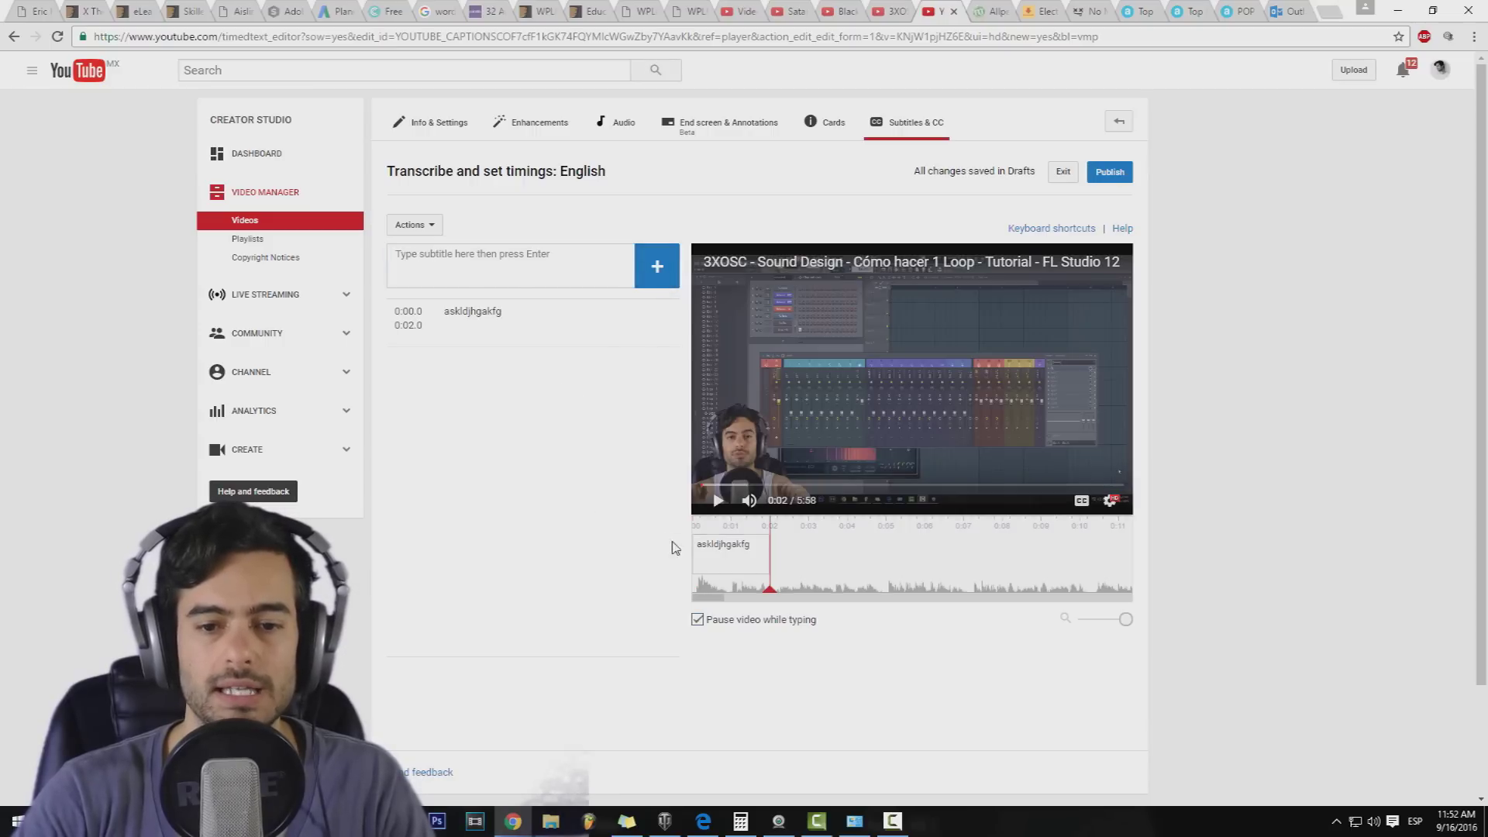
Shorten the subtitle to end at 0:01.6 and exit the editor, keeping the English draft
left_click(753, 557)
left_click_drag(772, 556, 759, 559)
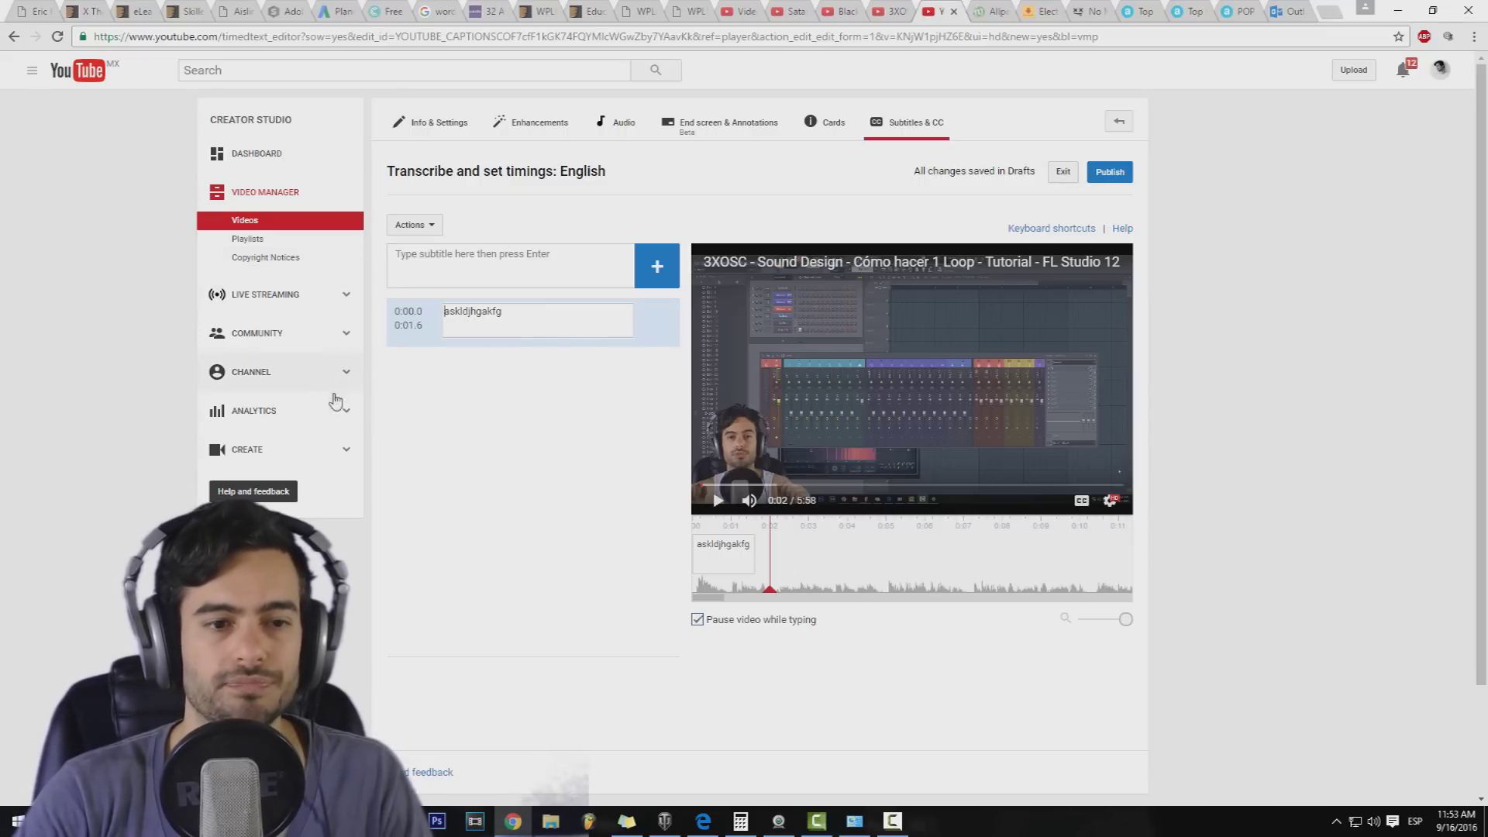
left_click(1062, 173)
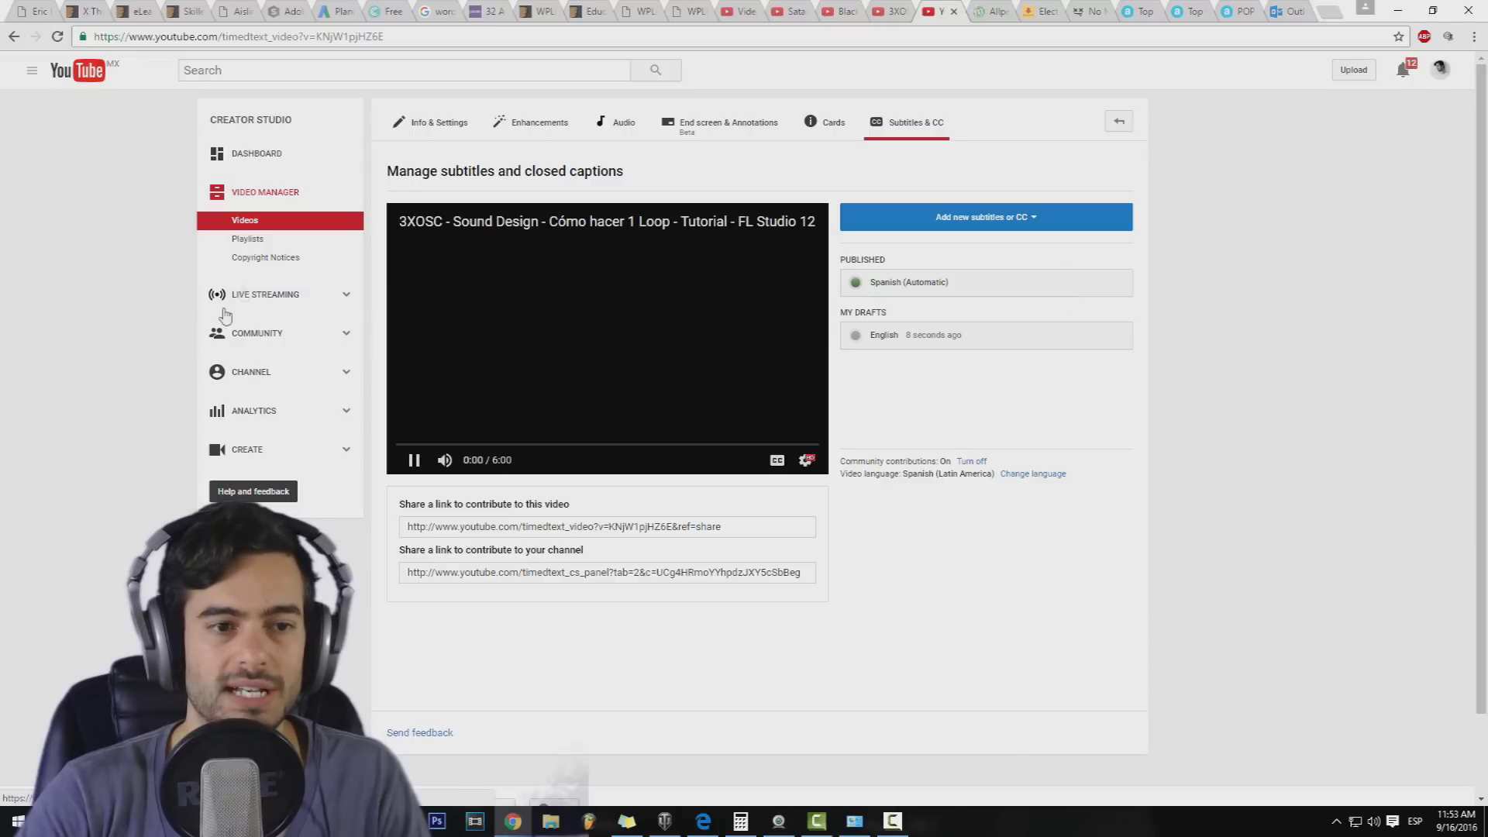
Open Community > Manage subtitles and CC, which shows no contributions pending review
left_click(274, 334)
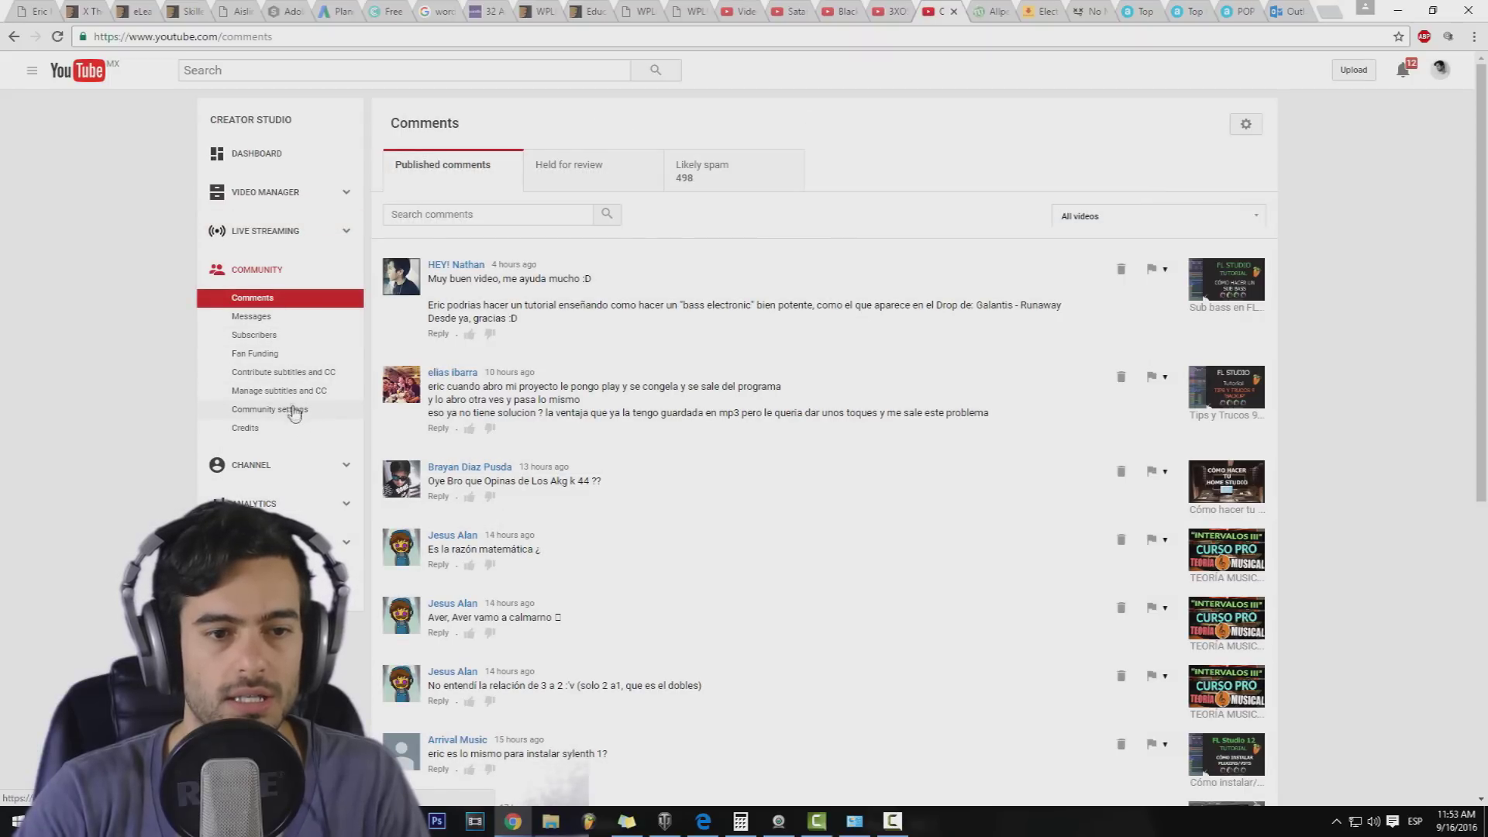
left_click(247, 397)
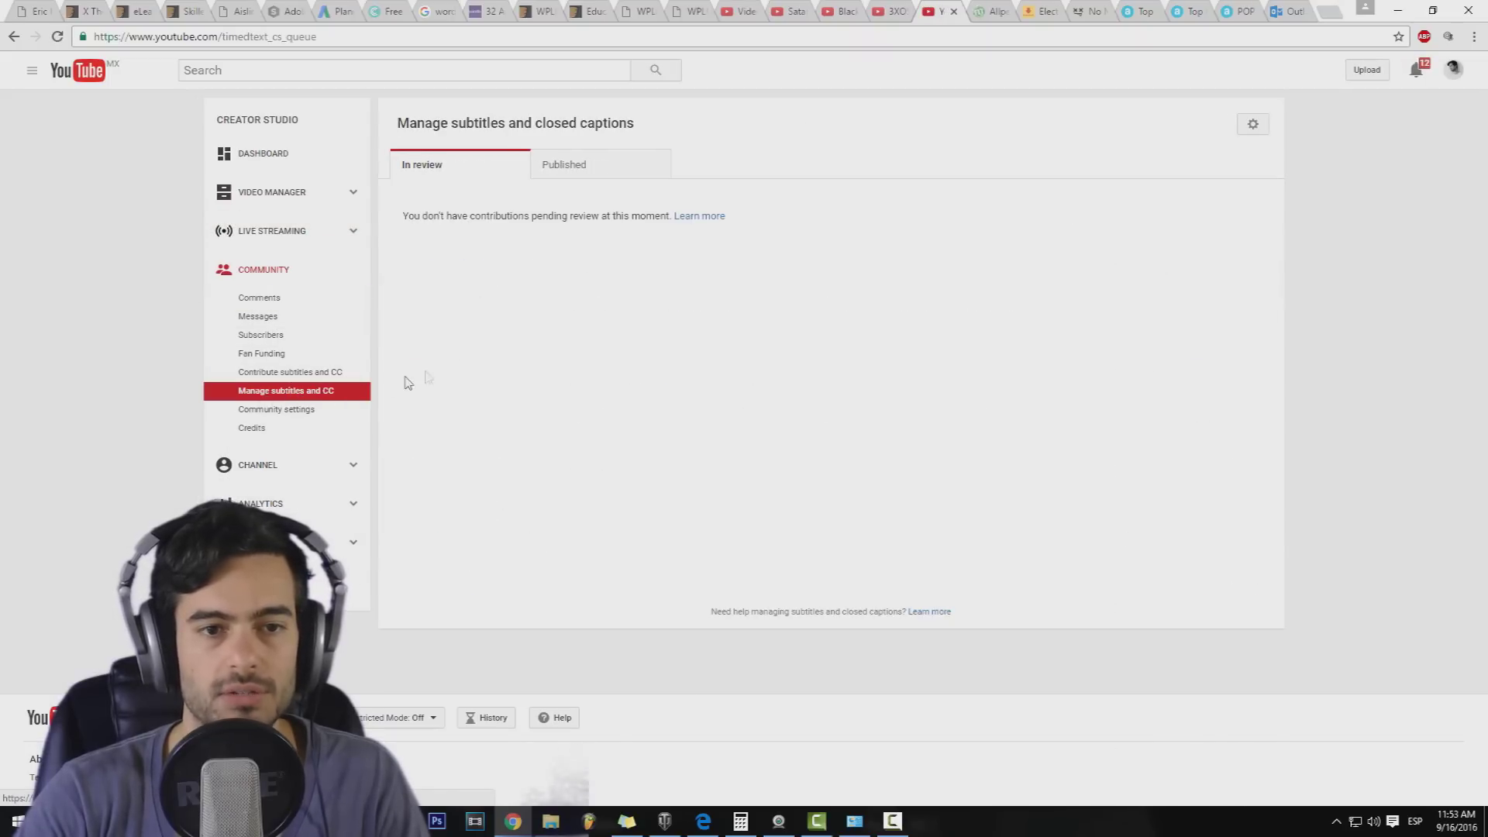